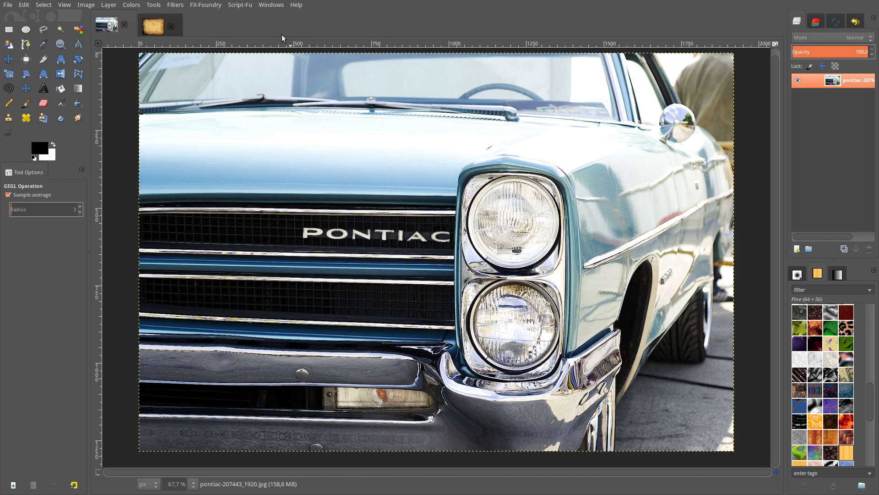
Preview the parchment texture, then duplicate the Pontiac car photo's layer.
left_click(148, 30)
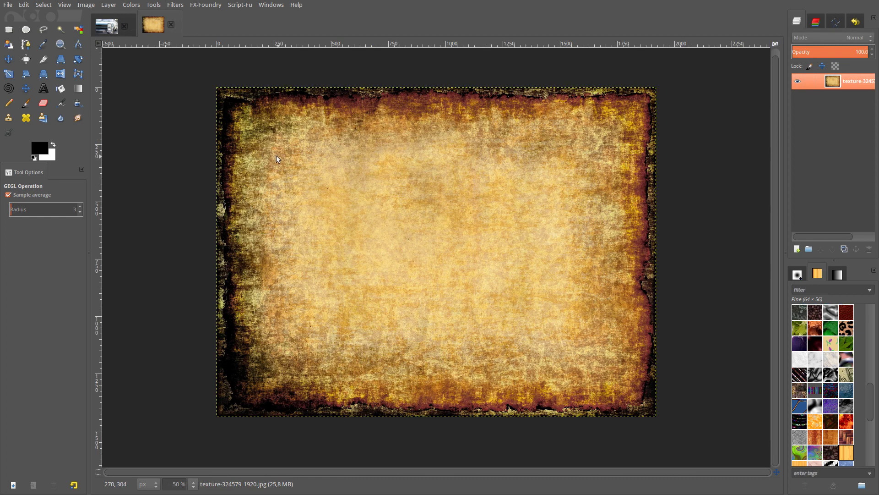
left_click(108, 29)
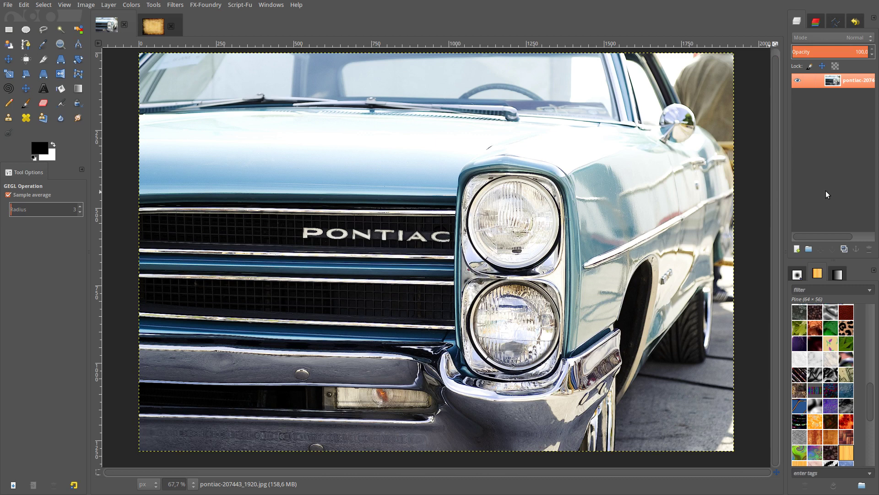
left_click(844, 251)
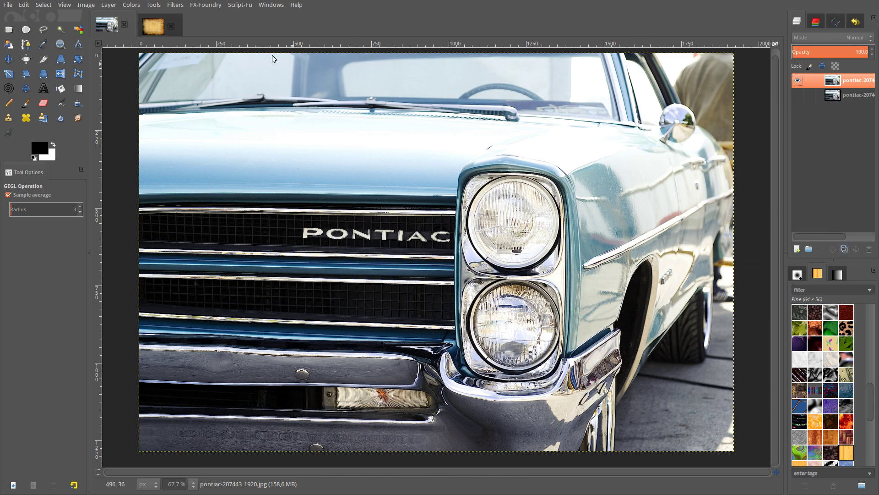
Copy the whole parchment texture and paste it over the car image as a floating selection.
left_click(150, 24)
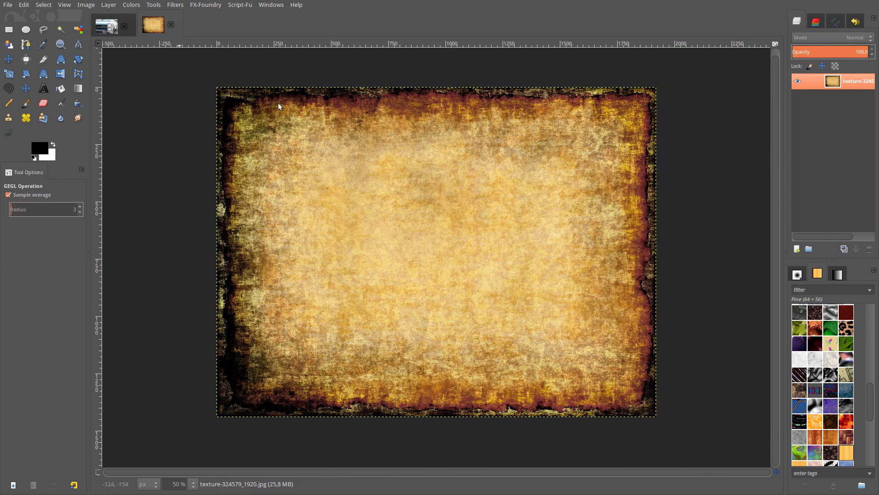
right_click(340, 132)
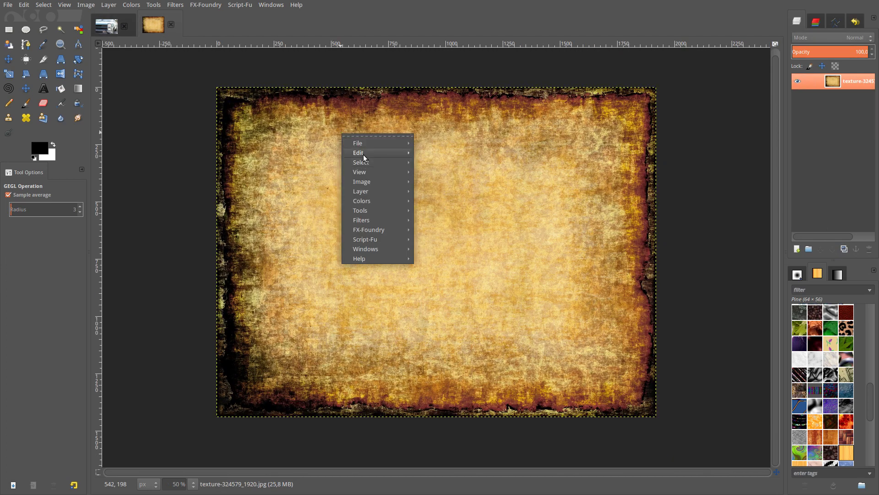
left_click(458, 211)
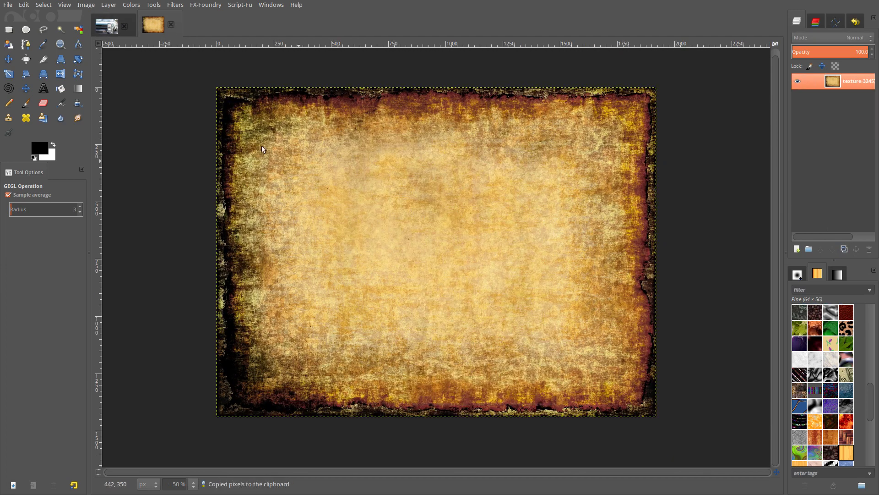
left_click(106, 25)
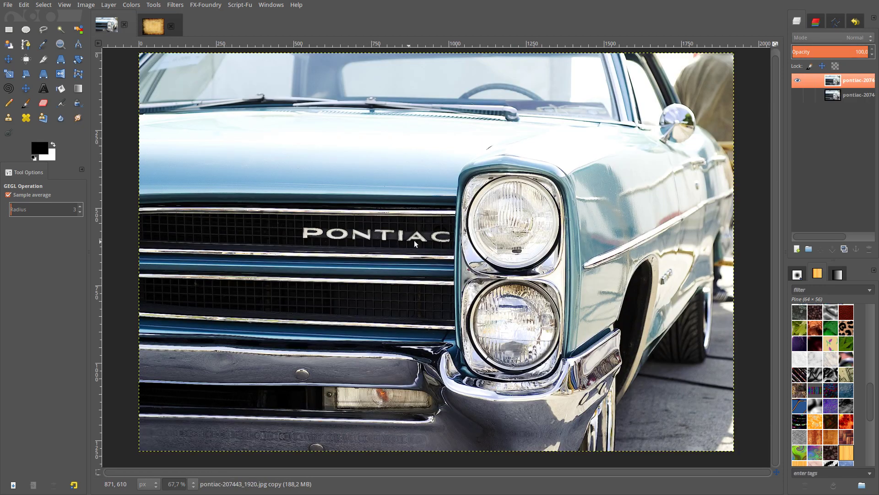
right_click(421, 221)
mouse_move(440, 240)
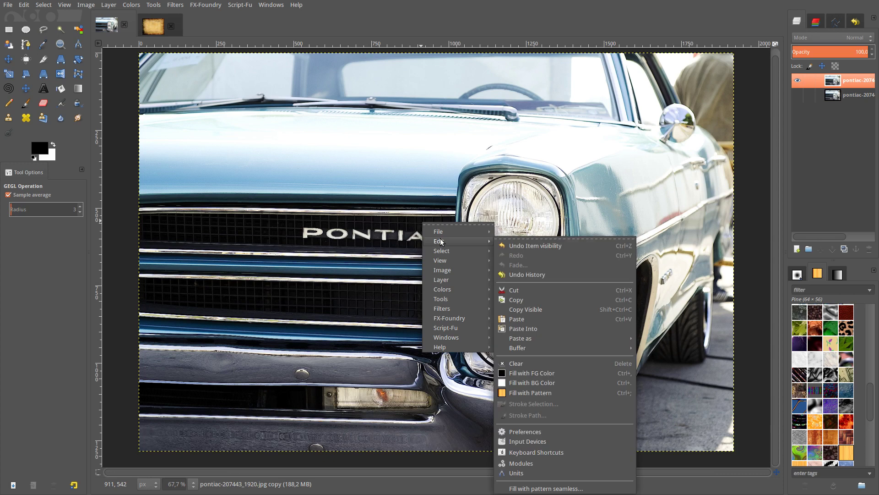
left_click(526, 318)
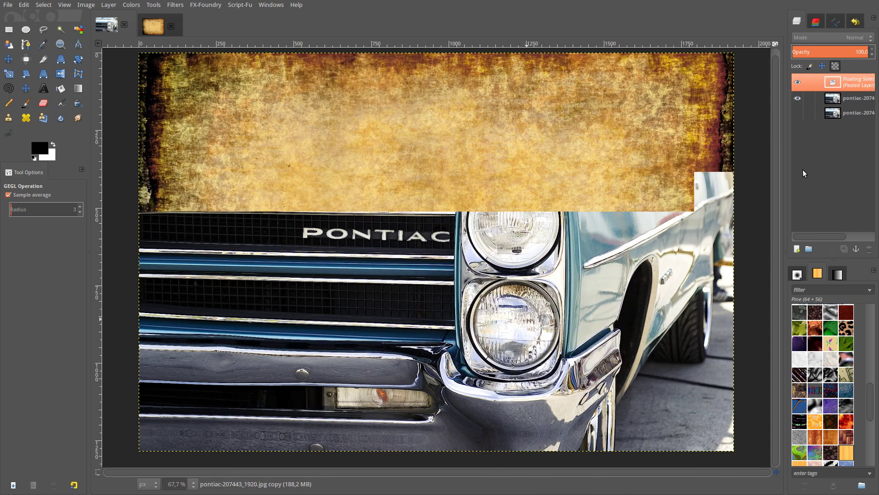
Turn the floating texture into 'Pasted Layer' and resize it to the car image's size.
left_click(797, 250)
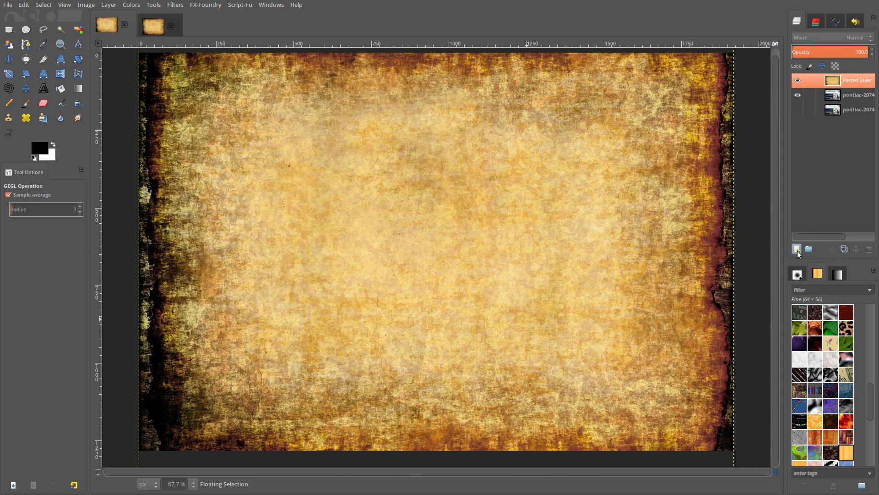
right_click(832, 82)
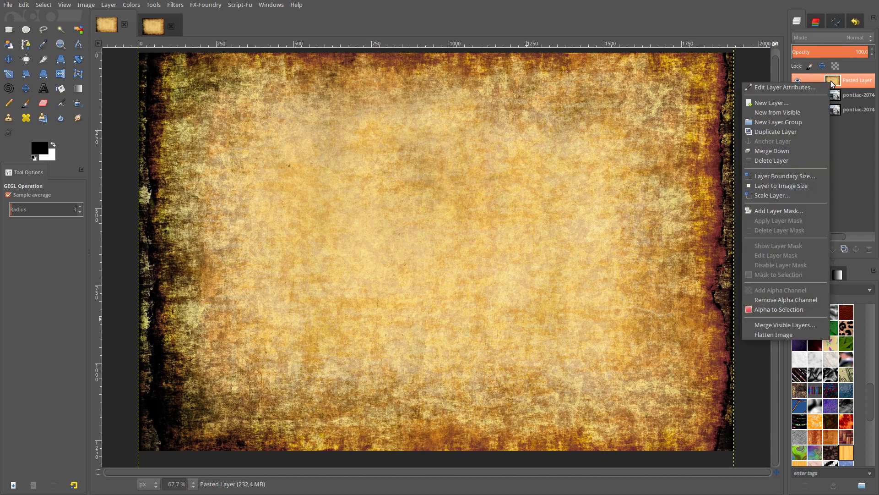
left_click(811, 186)
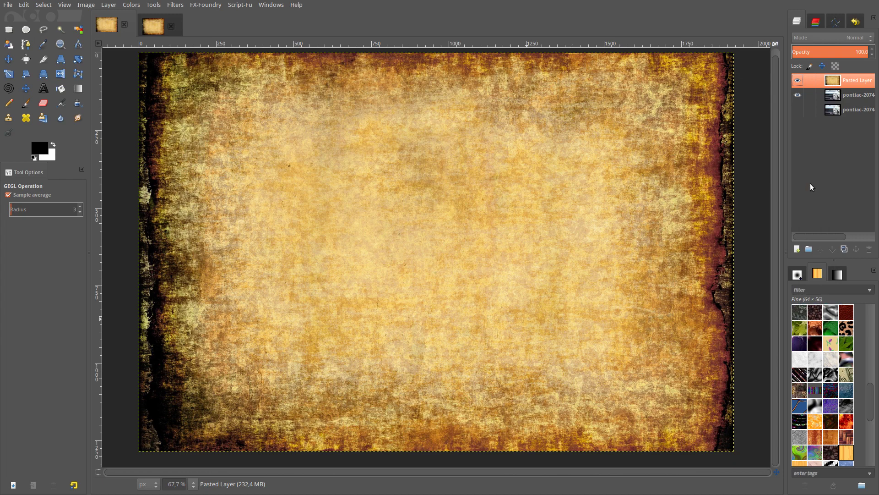
left_click(828, 38)
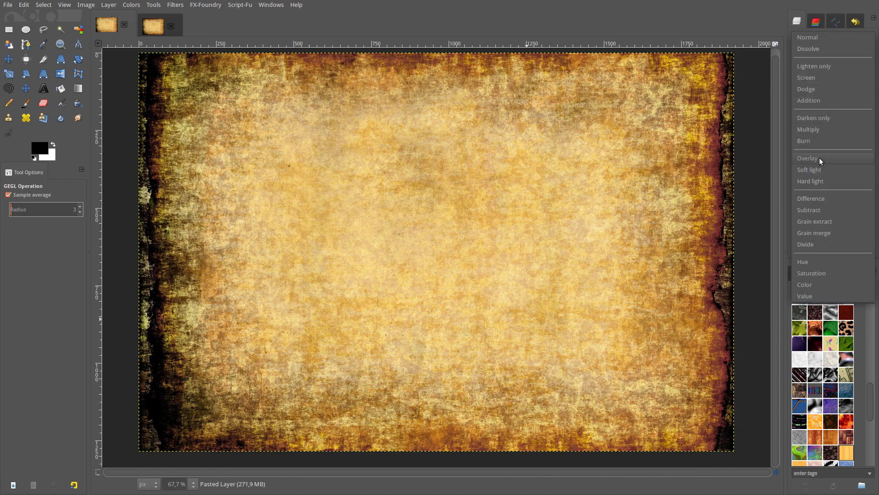
Set Pasted Layer to Soft light mode with its opacity settled at 80.
left_click(818, 169)
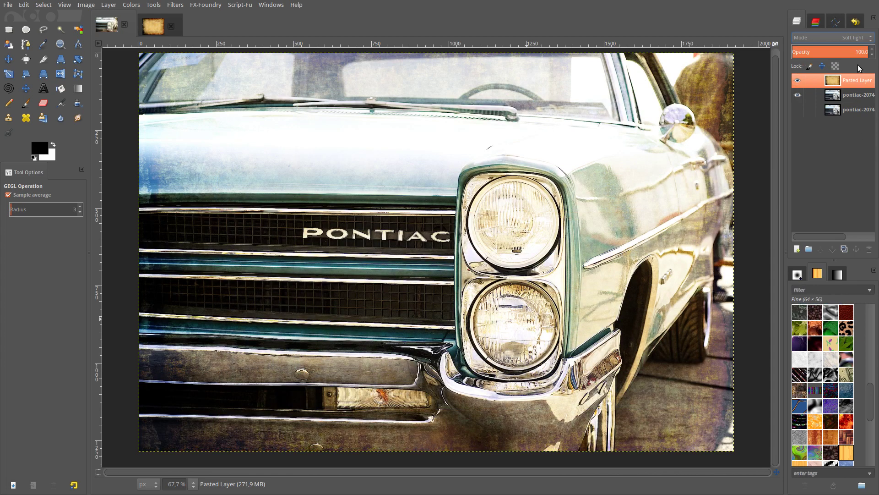
left_click(862, 51)
type("30")
key("Return")
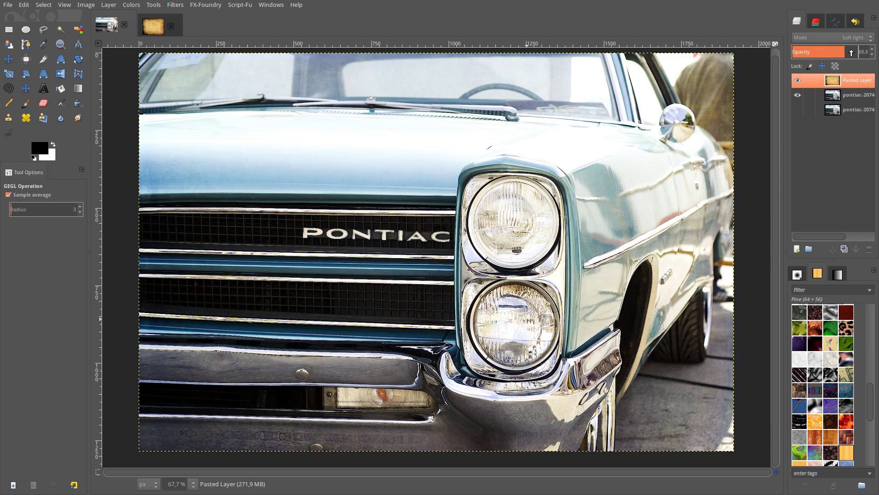
left_click_drag(829, 52, 860, 50)
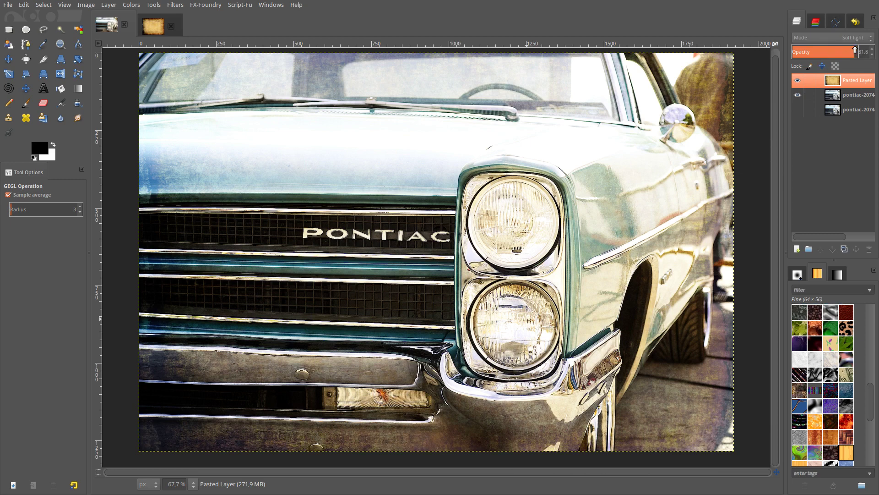
left_click_drag(859, 51, 877, 52)
triple_click(861, 50)
type("80")
key("Return")
left_click(132, 5)
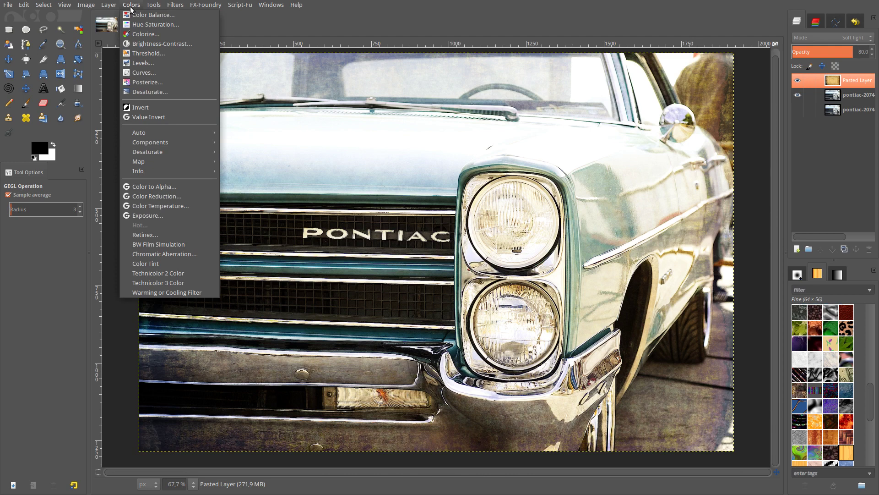
Reduce the texture layer's saturation to -36 with Hue-Saturation.
left_click(139, 26)
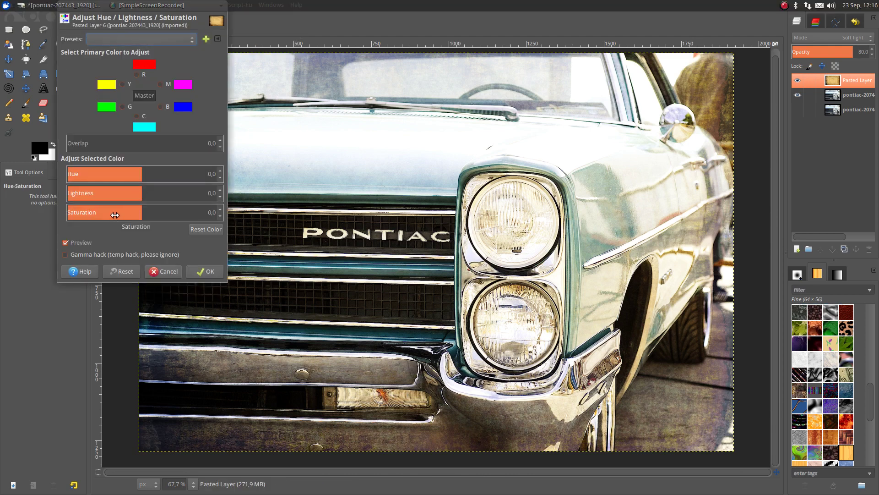
scroll(108, 212, "down", 20)
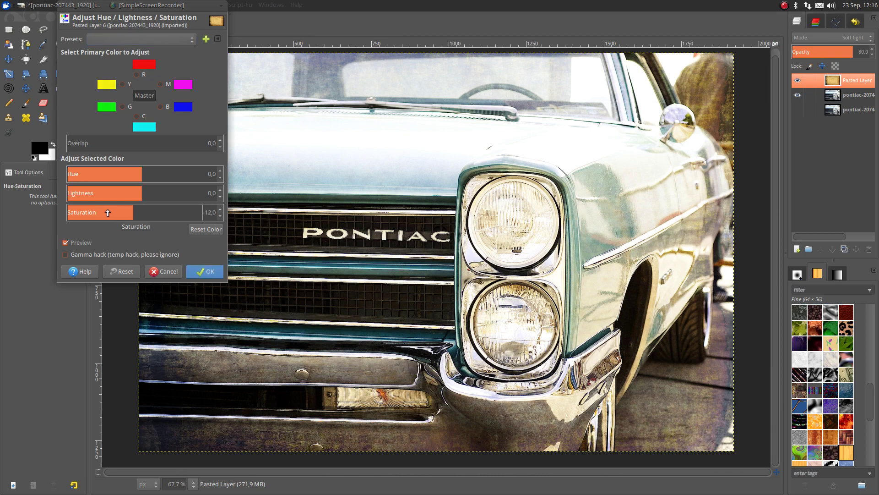
scroll(108, 213, "down", 6)
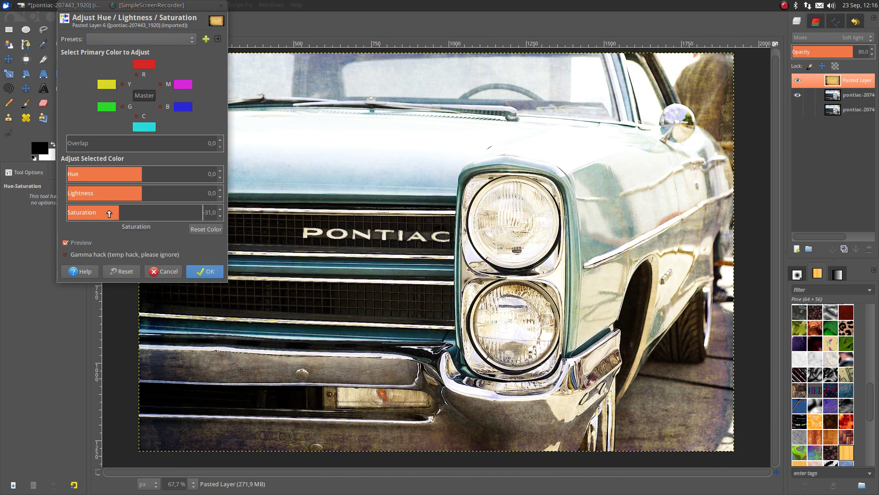
scroll(109, 213, "down", 4)
left_click(205, 271)
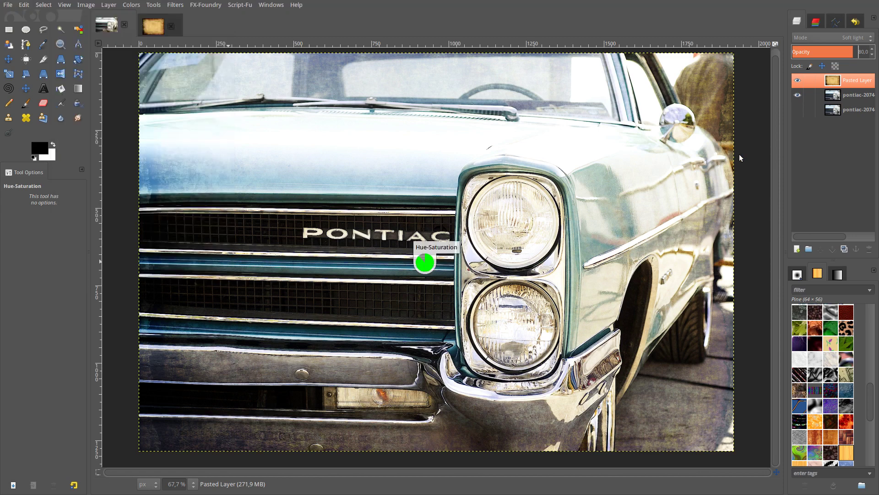
Merge Pasted Layer down into the car copy layer and duplicate the result.
right_click(830, 81)
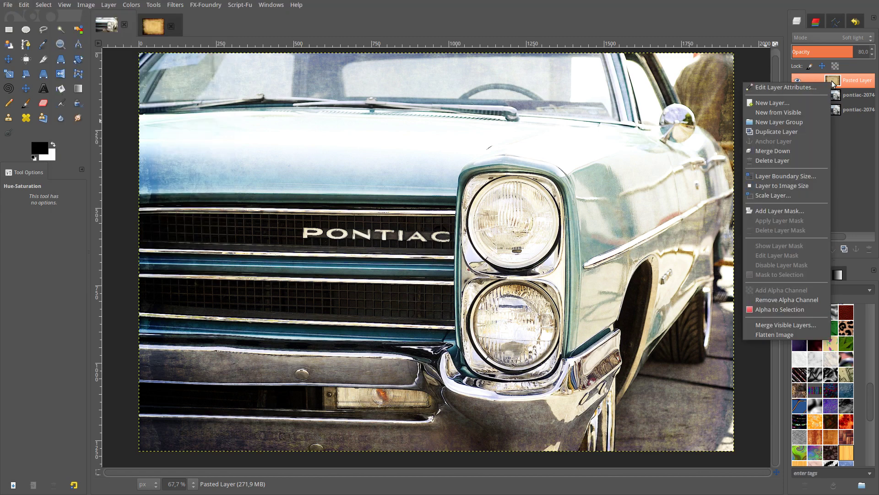
left_click(792, 150)
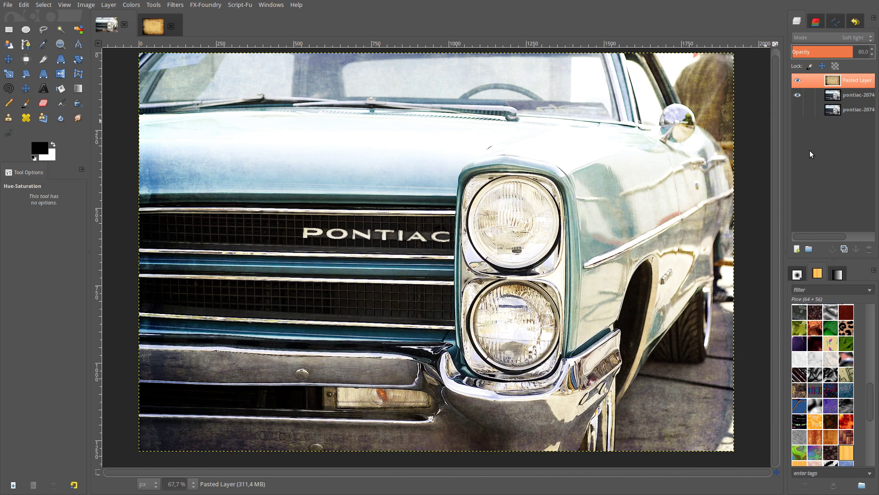
left_click(844, 249)
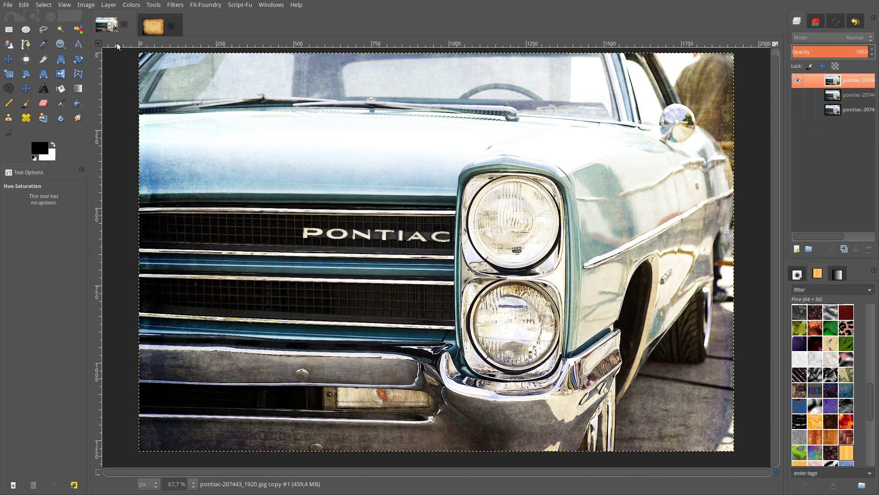
left_click(132, 4)
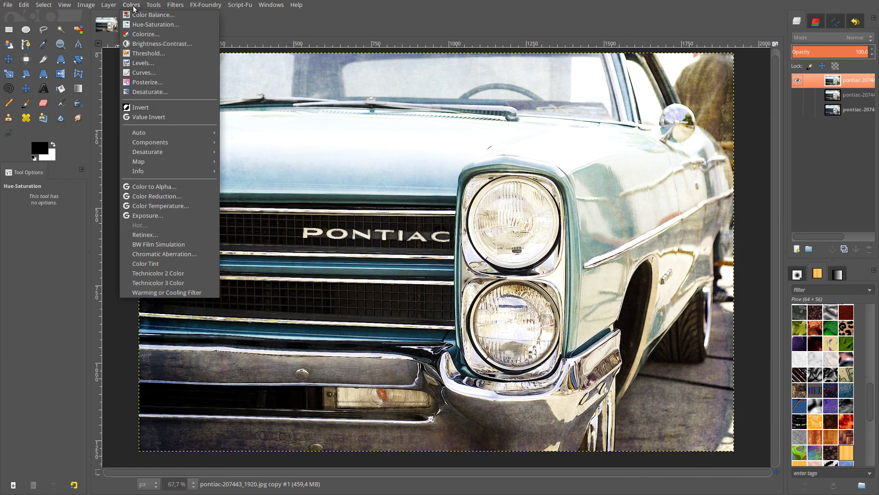
In Curves, bend the Red channel into an S-curve: lower shadows, raised highlights.
left_click(141, 72)
left_click(111, 55)
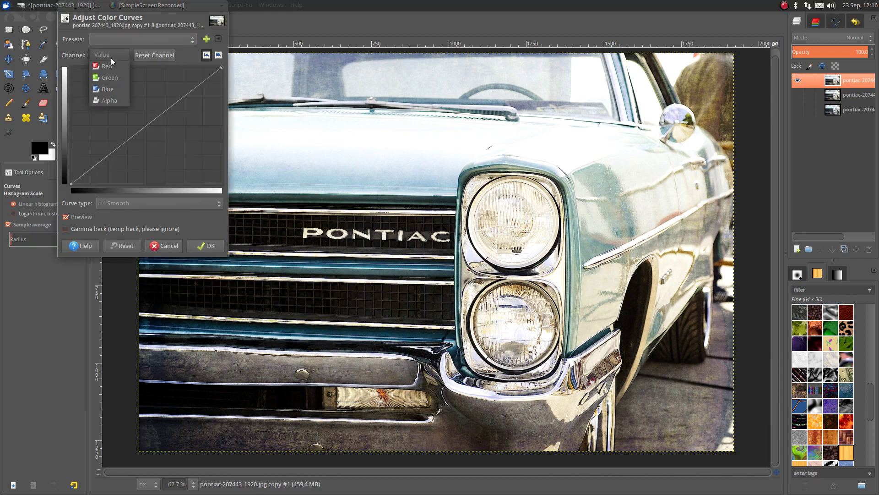
left_click(107, 66)
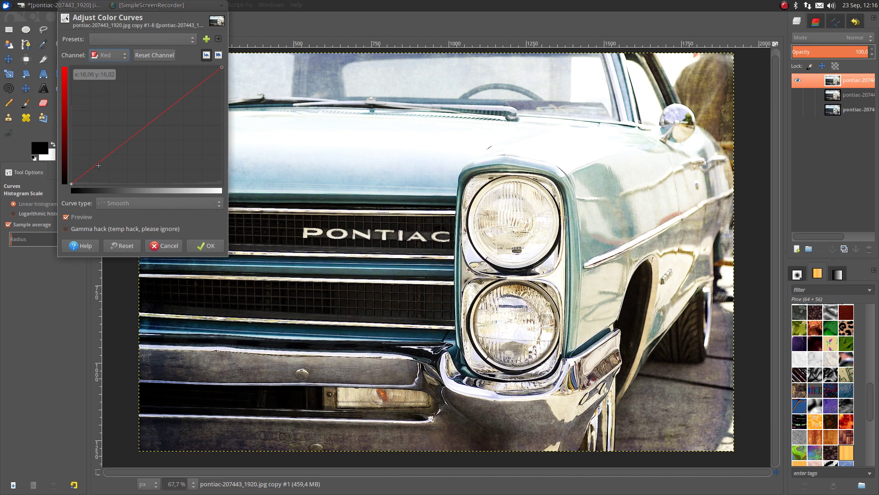
left_click_drag(101, 163, 108, 169)
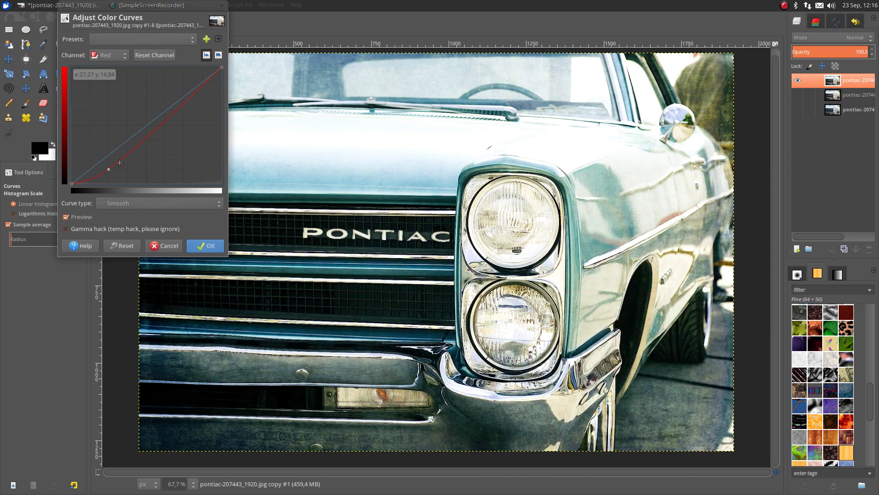
left_click_drag(196, 93, 188, 83)
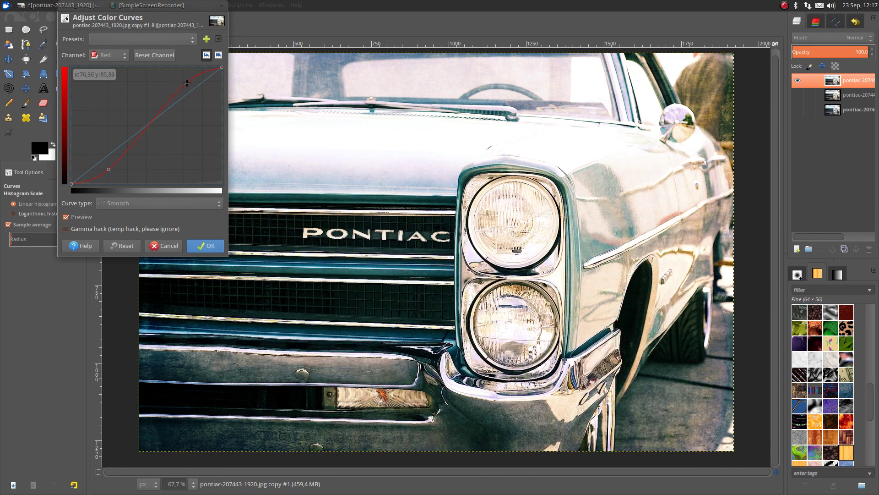
left_click(103, 59)
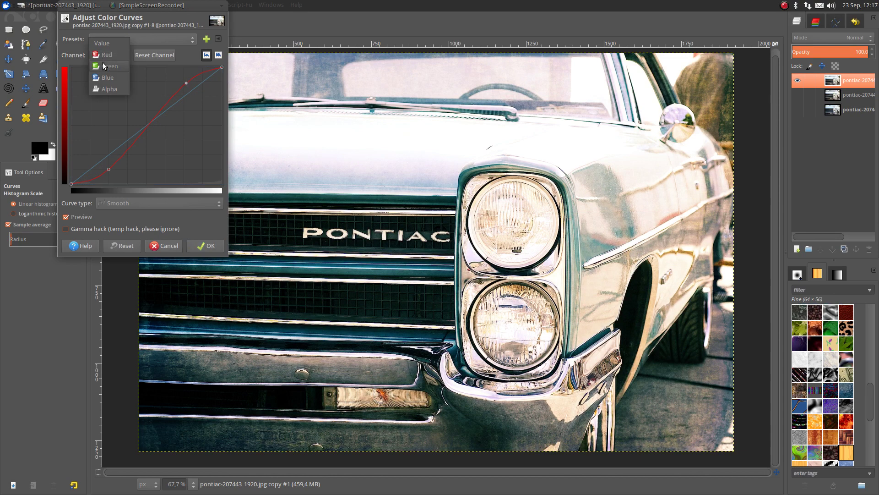
Lift the Green midtones, raise Blue shadows and lower Blue highlights, then apply Curves.
left_click(103, 67)
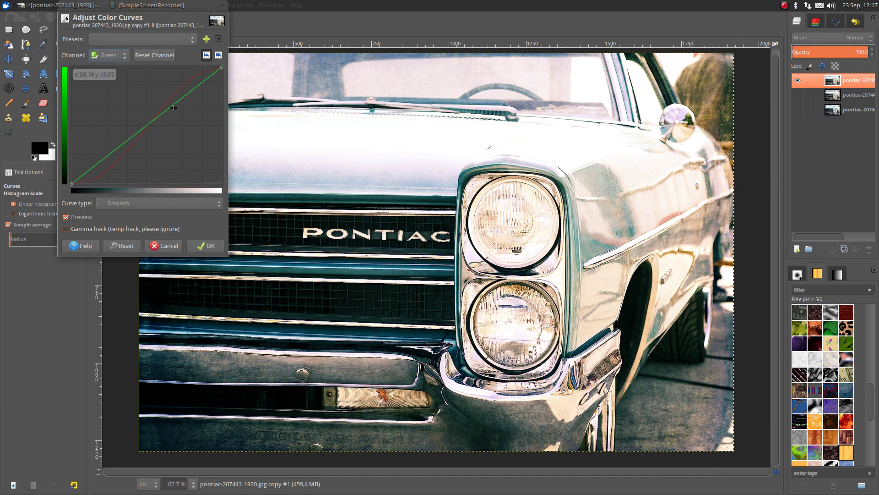
left_click_drag(146, 126, 141, 120)
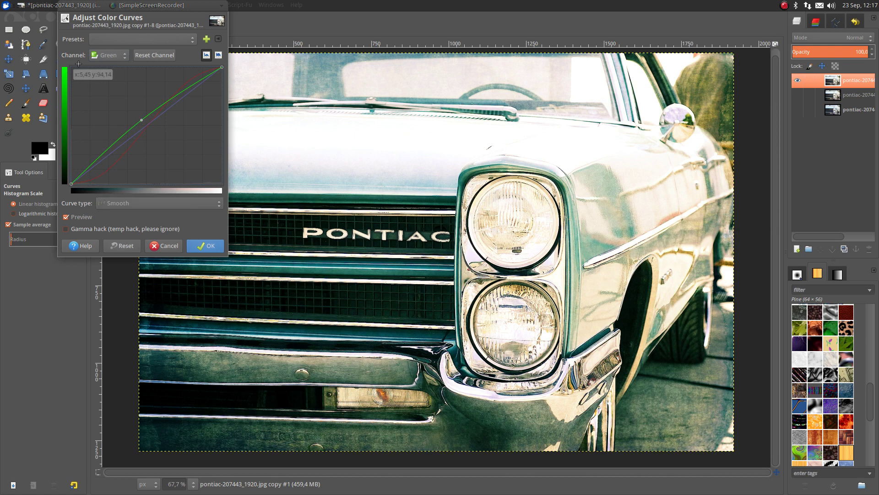
left_click(101, 55)
left_click(103, 67)
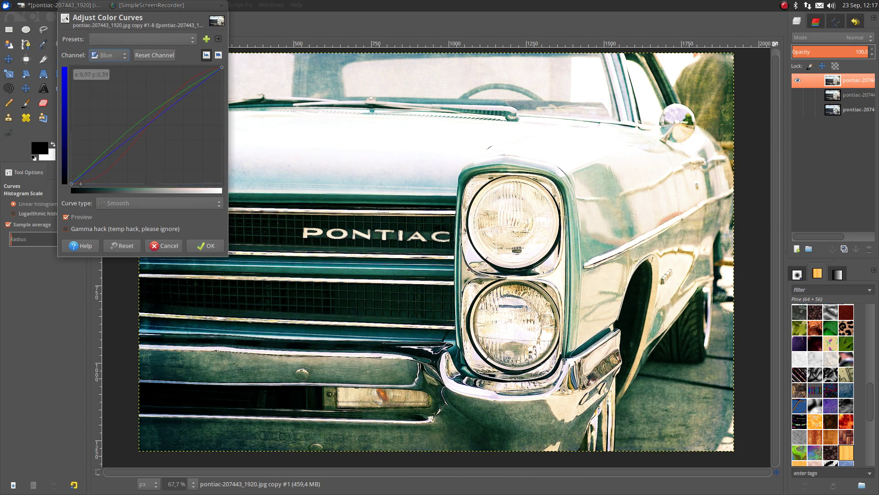
left_click_drag(71, 184, 68, 157)
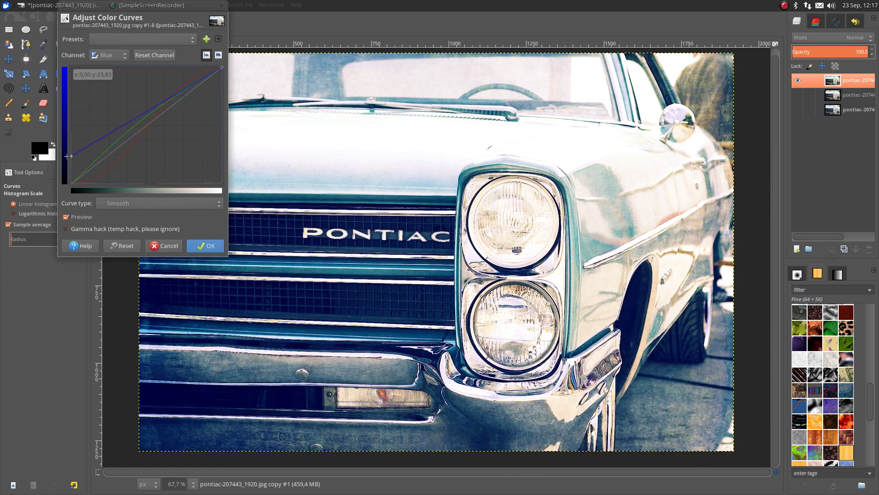
left_click_drag(222, 67, 227, 93)
left_click(205, 246)
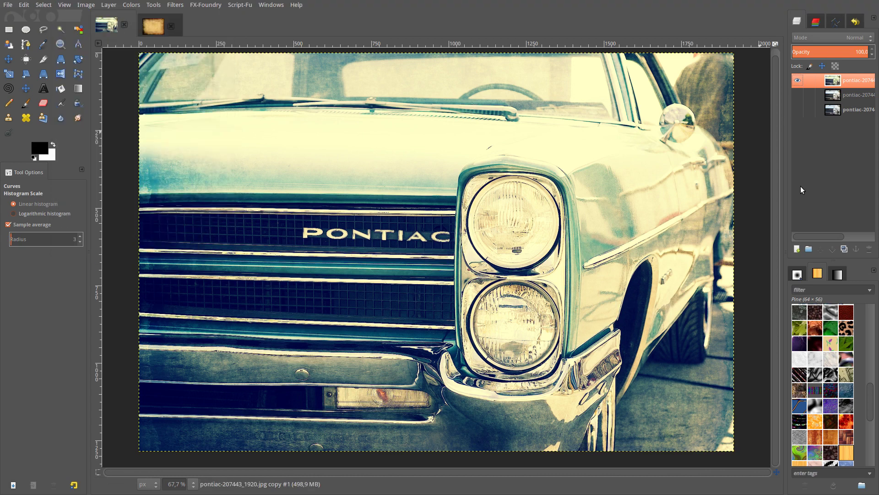
Add a new transparent layer and fill it with light blue 6c92ff.
left_click(797, 250)
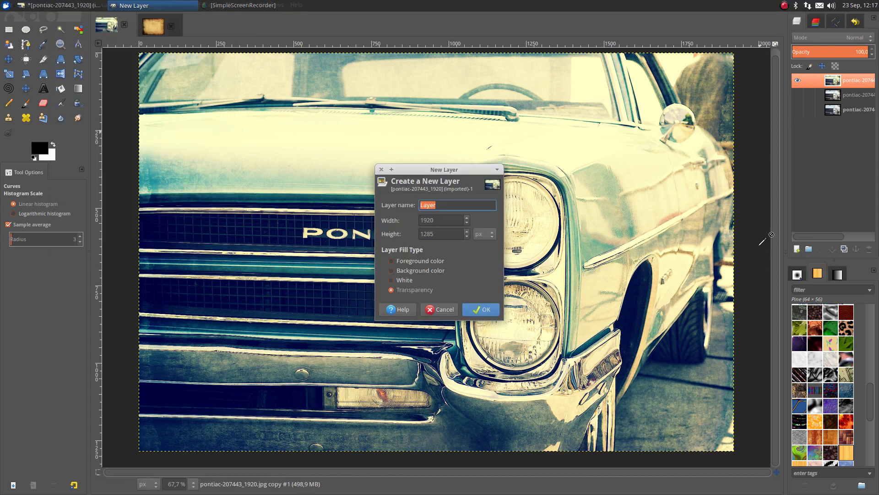
left_click(482, 306)
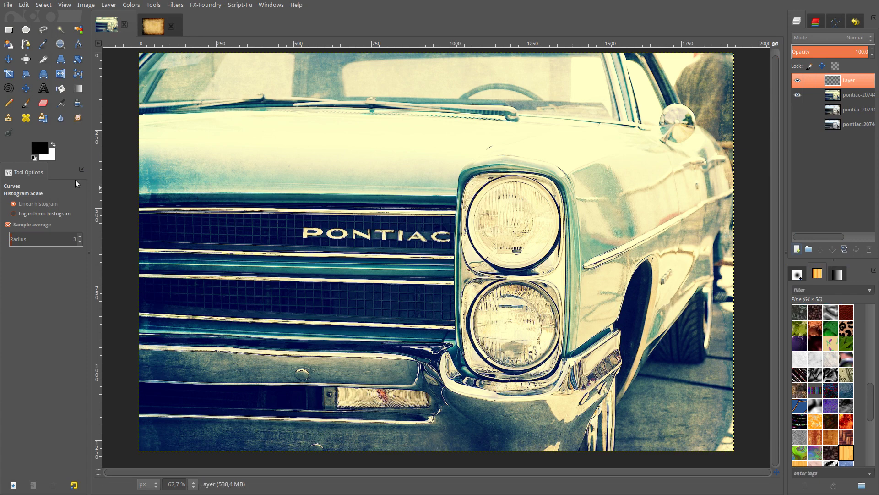
left_click(43, 150)
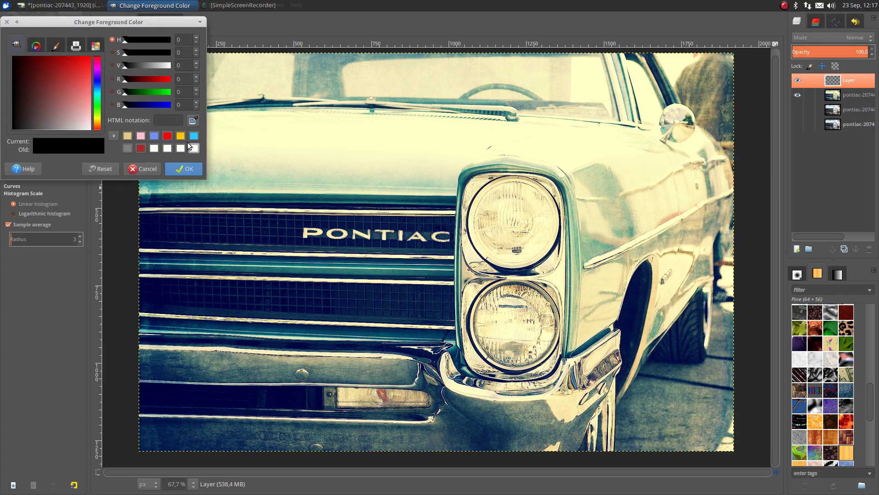
left_click(153, 136)
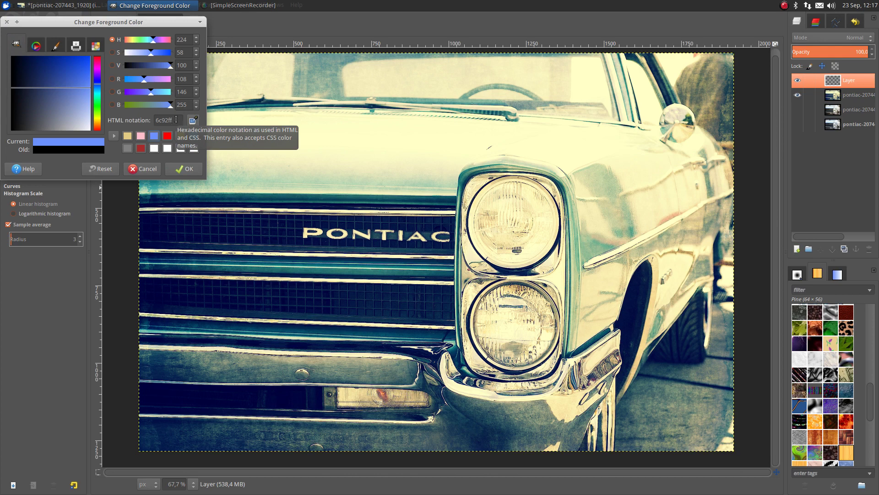
left_click(182, 169)
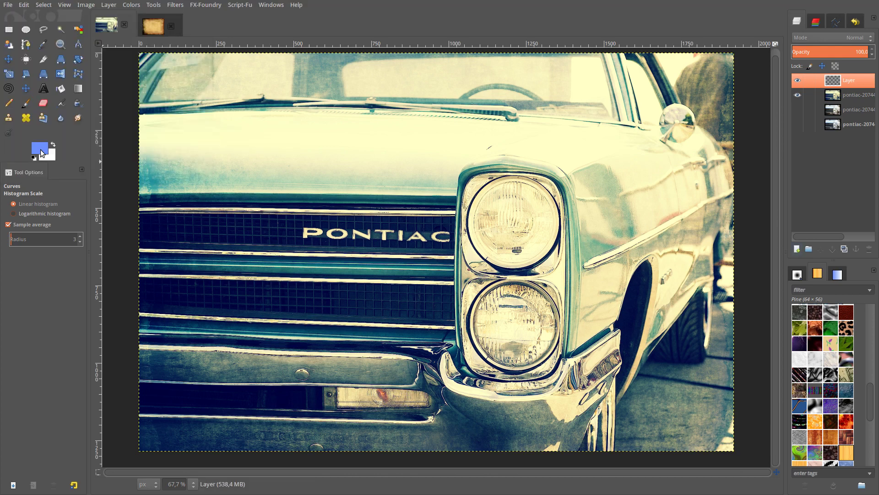
left_click_drag(41, 152, 373, 181)
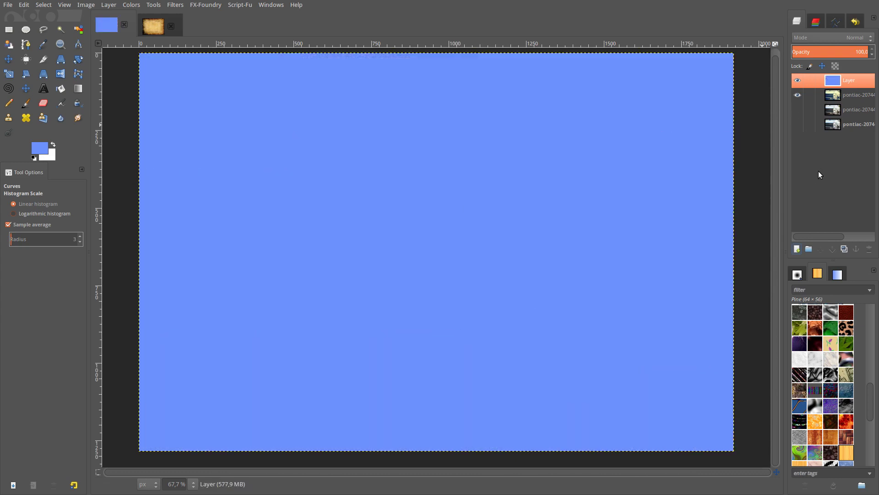
Blend the blue layer in Soft light mode at 50 opacity.
left_click(837, 36)
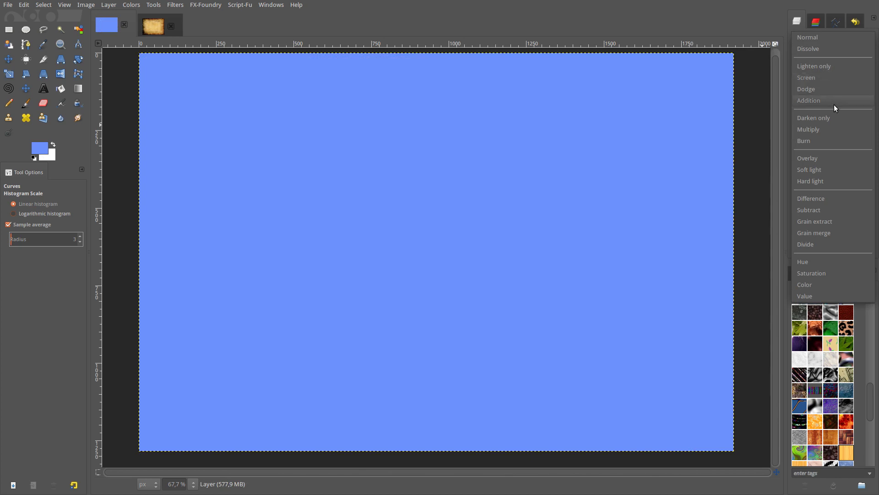
left_click(834, 168)
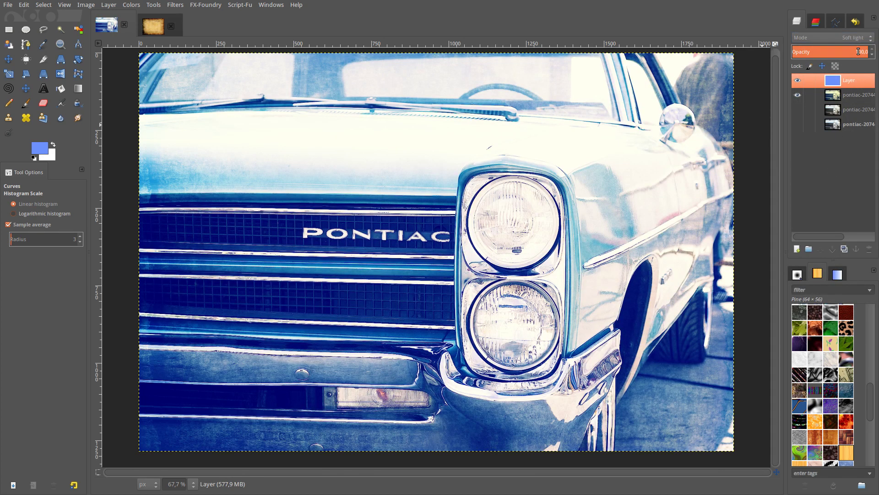
type("50")
key("Return")
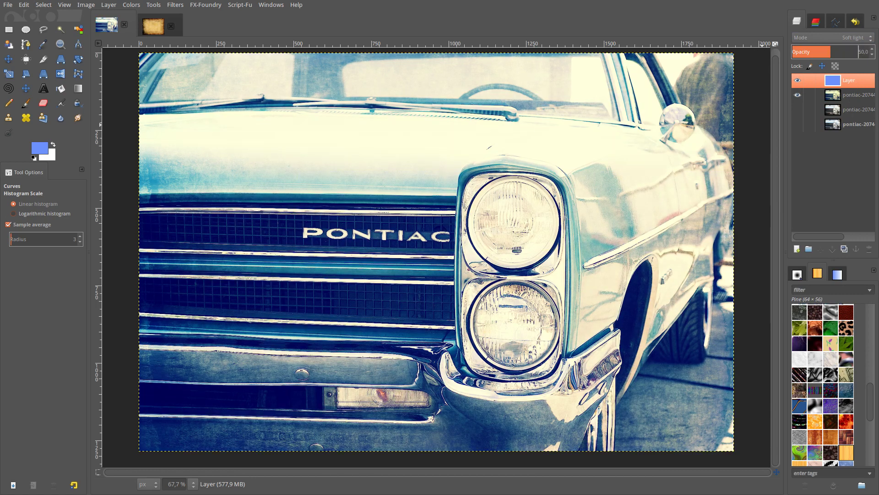
Add another transparent layer and fill it with pink ffc0cb.
left_click(798, 249)
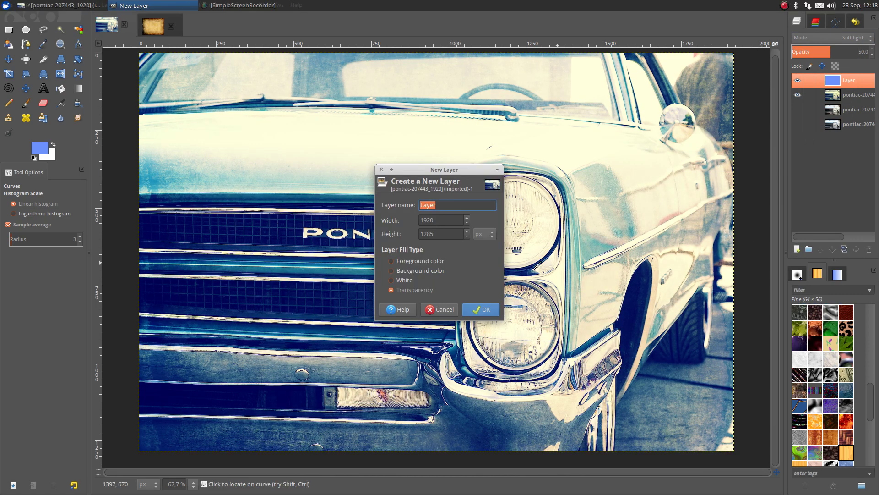
left_click(481, 307)
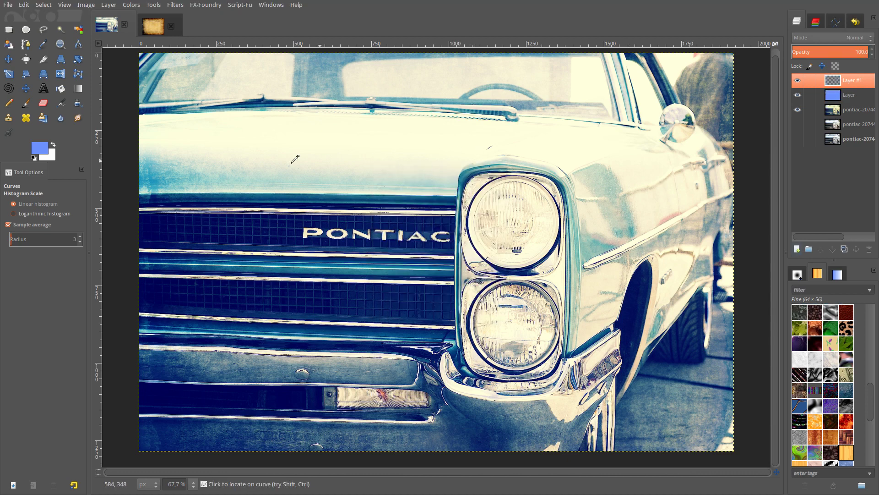
left_click(41, 150)
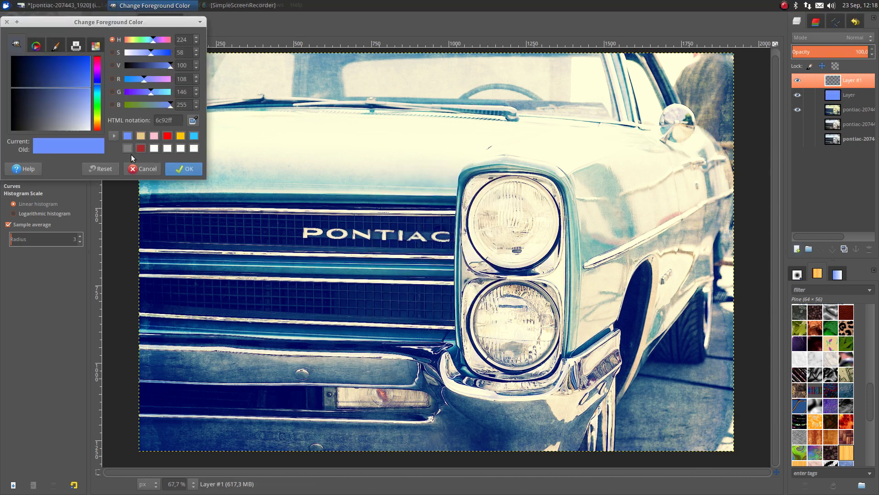
left_click(154, 135)
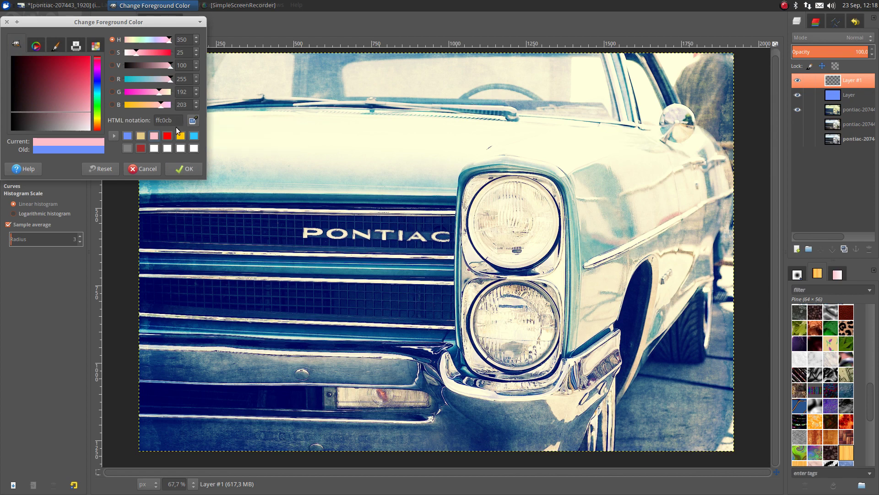
left_click(184, 169)
left_click_drag(39, 148, 360, 173)
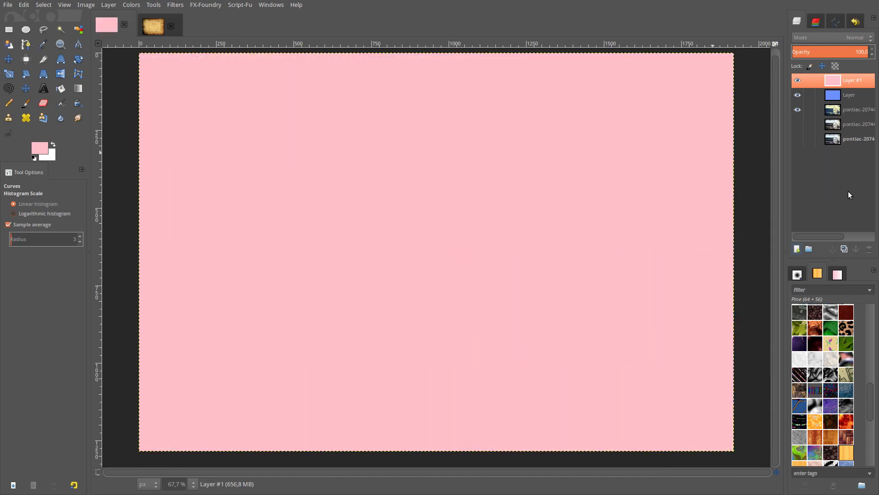
Blend the pink layer in Soft light mode at 30 opacity.
left_click(849, 38)
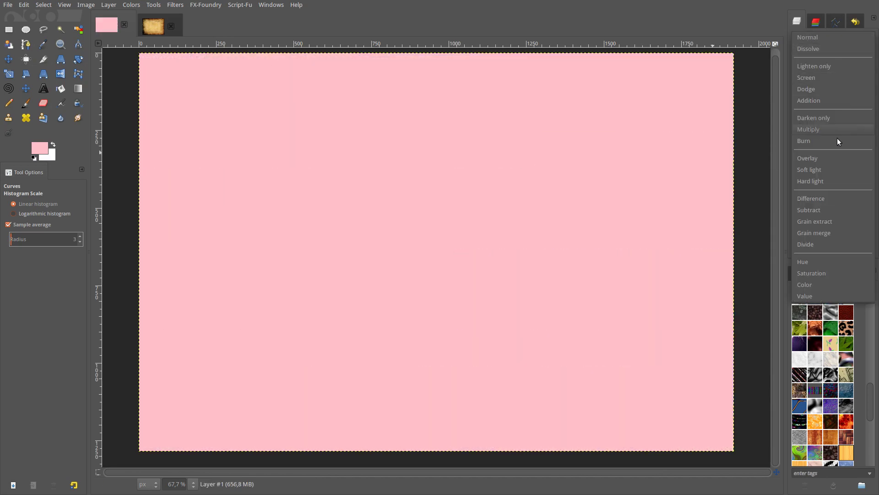
left_click(832, 169)
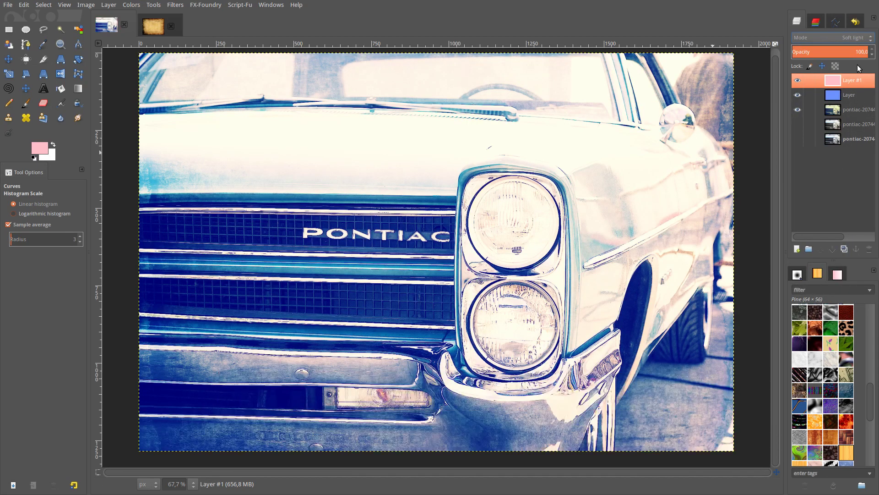
type("80")
key("Return")
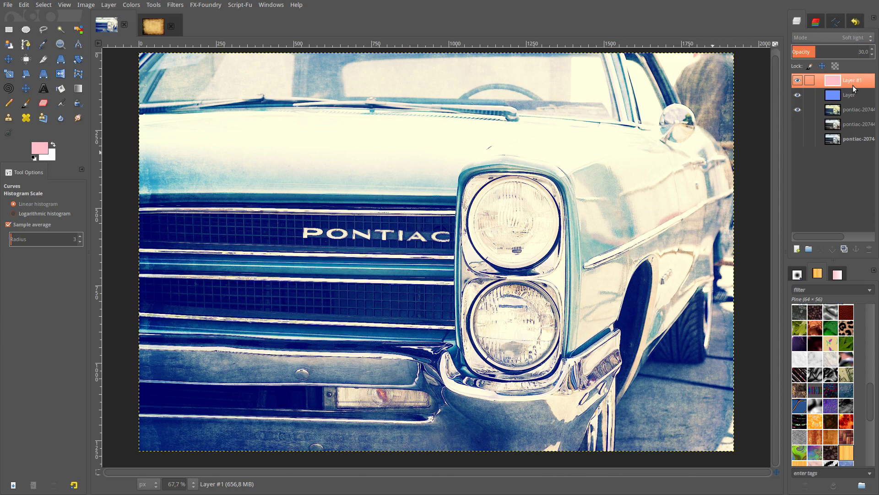
Add a new transparent layer and fill it with beige e3cb83.
left_click(798, 249)
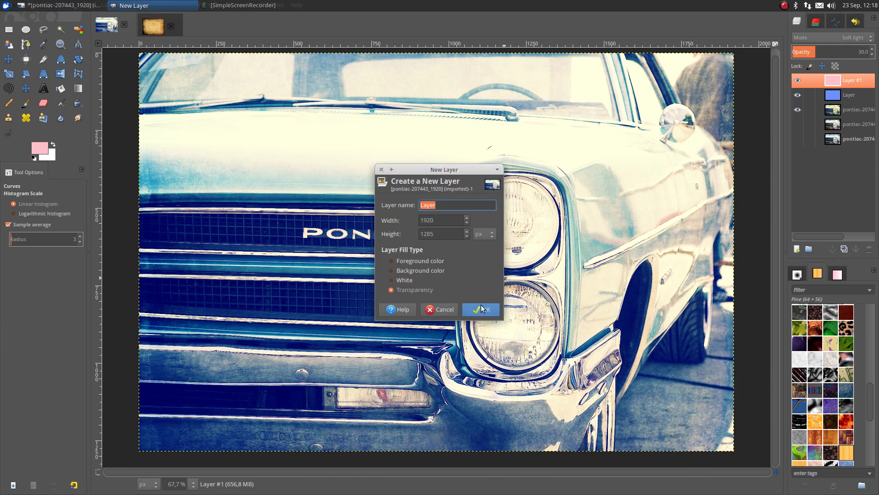
left_click(483, 310)
left_click(39, 147)
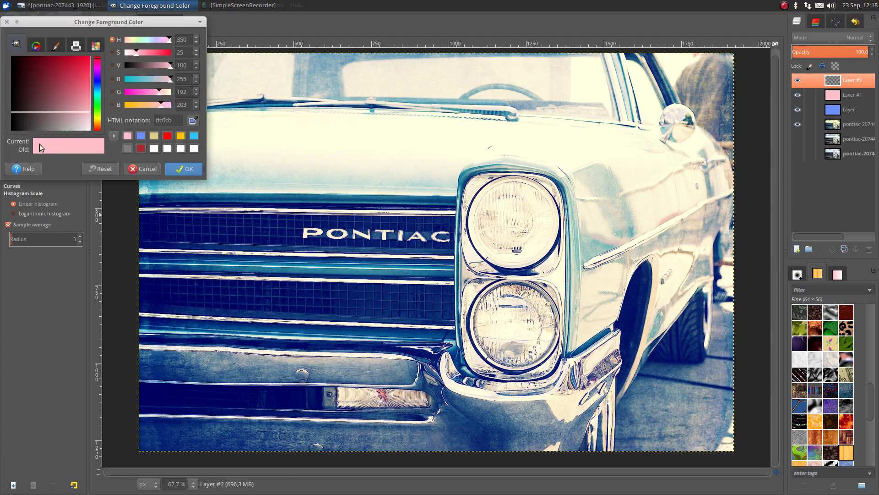
left_click(155, 137)
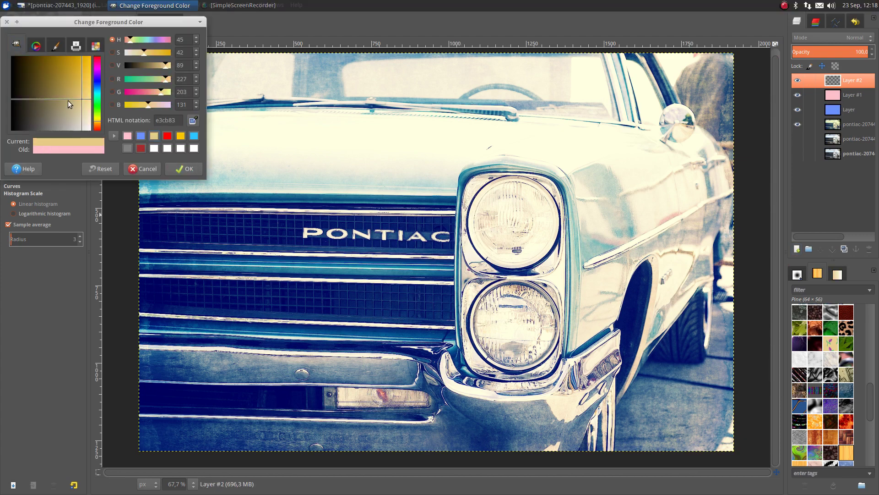
left_click(184, 169)
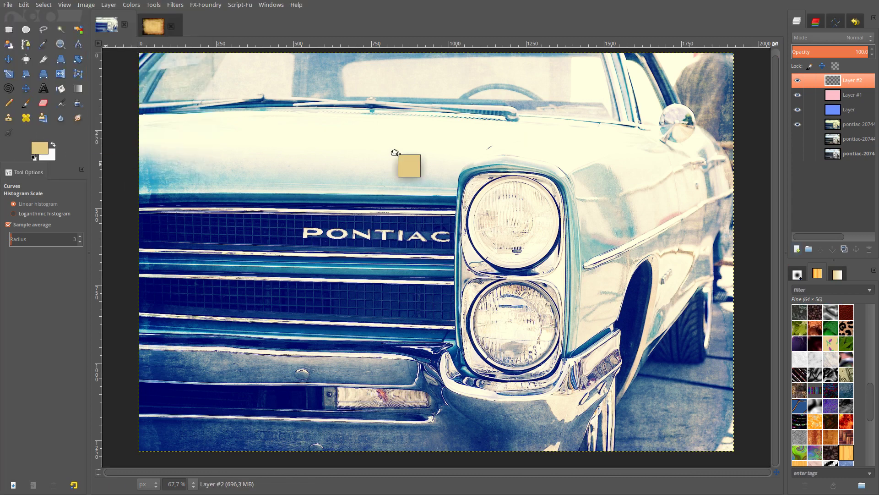
left_click_drag(35, 151, 399, 148)
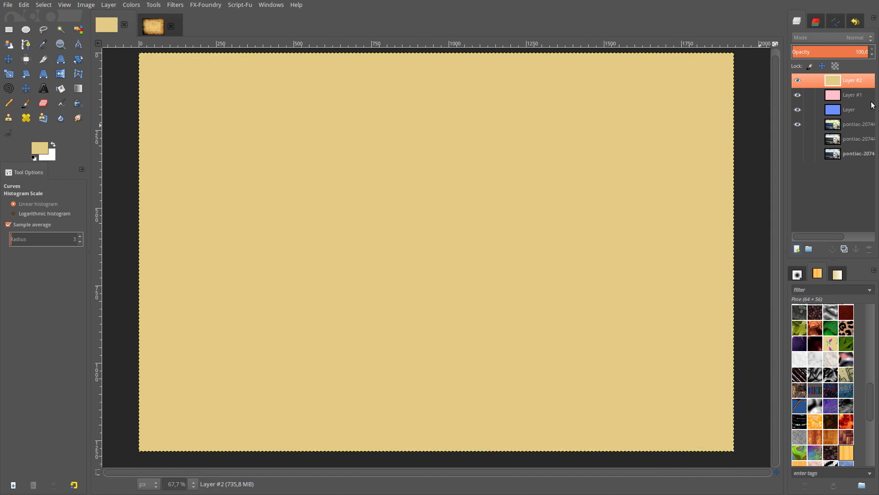
Blend the beige layer in Multiply mode at 50 opacity.
left_click(841, 37)
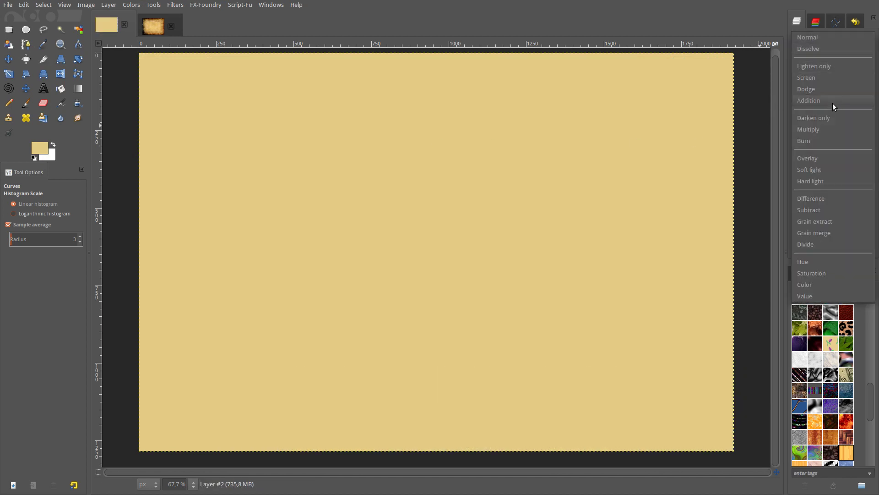
left_click(828, 129)
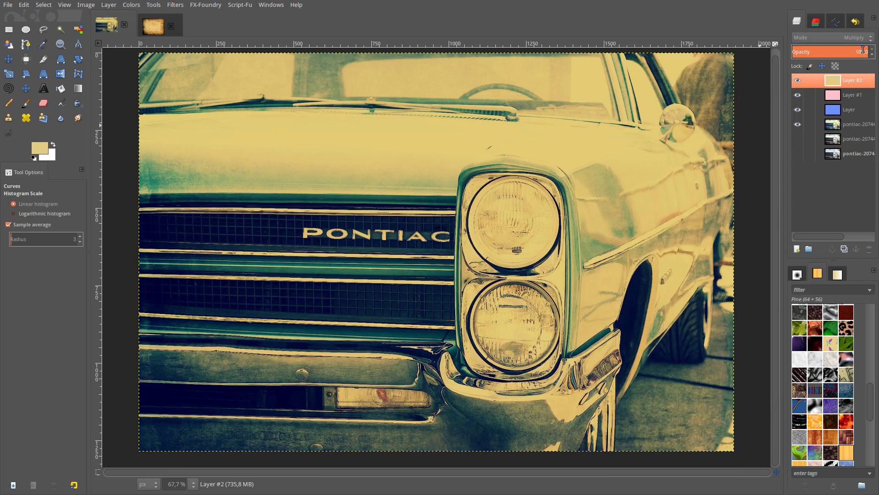
left_click_drag(863, 49, 842, 55)
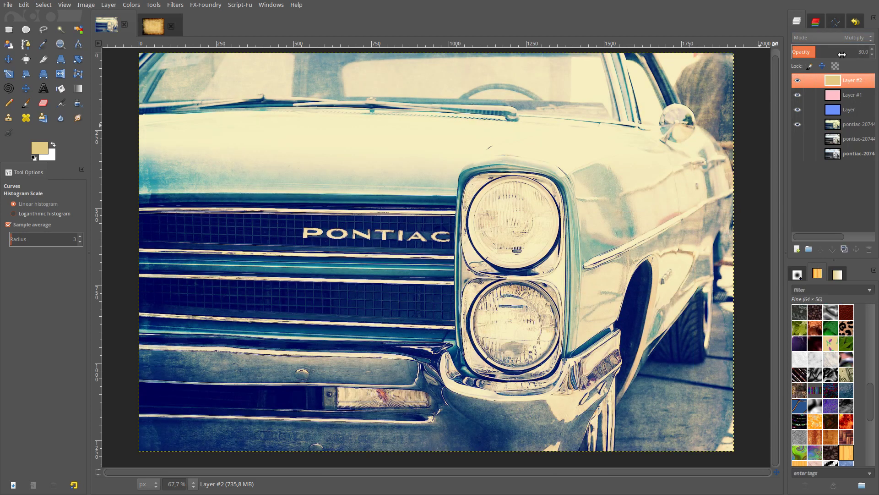
double_click(862, 52)
type("50")
key("Return")
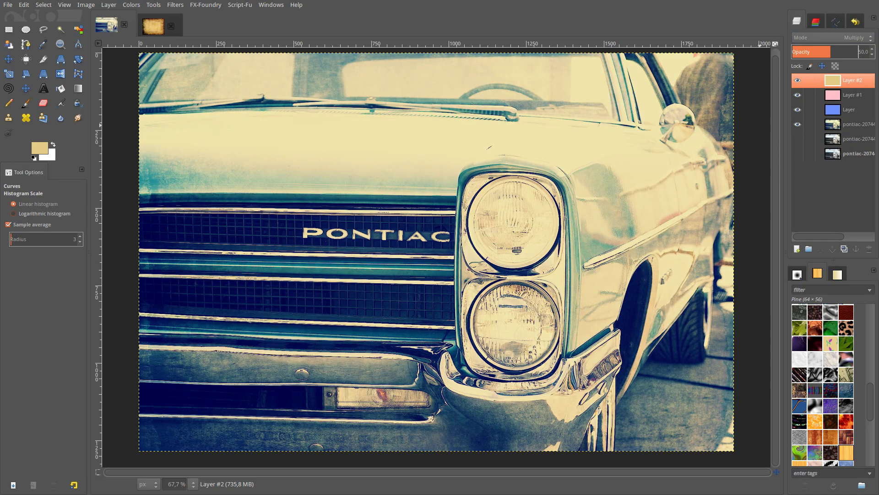
Merge the blue, pink, beige and photo layers into one pontiac copy layer.
right_click(829, 80)
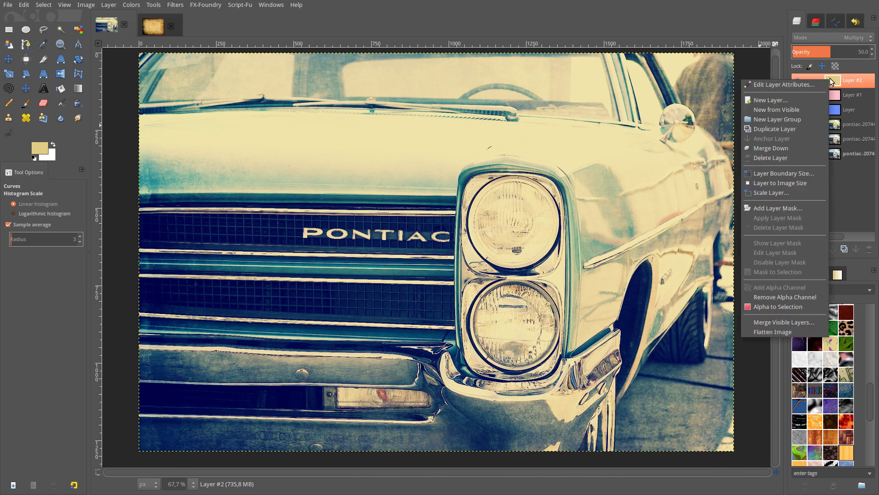
left_click(779, 322)
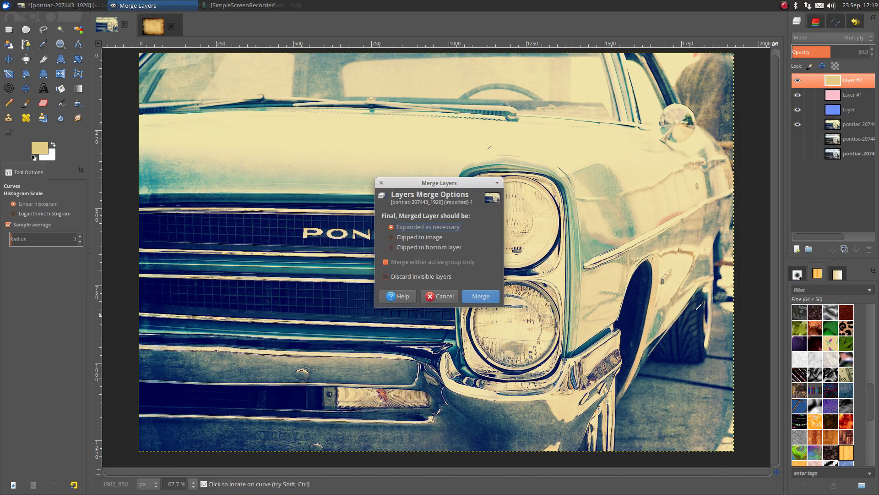
left_click(477, 298)
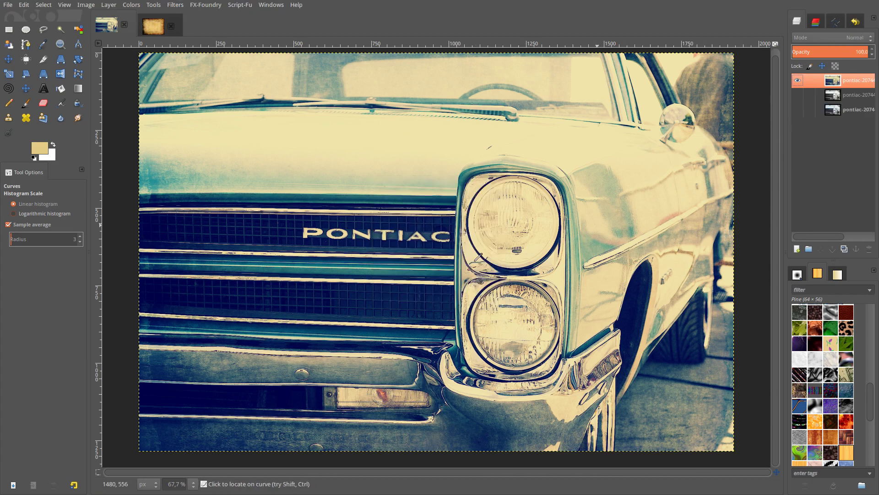
left_click(193, 483)
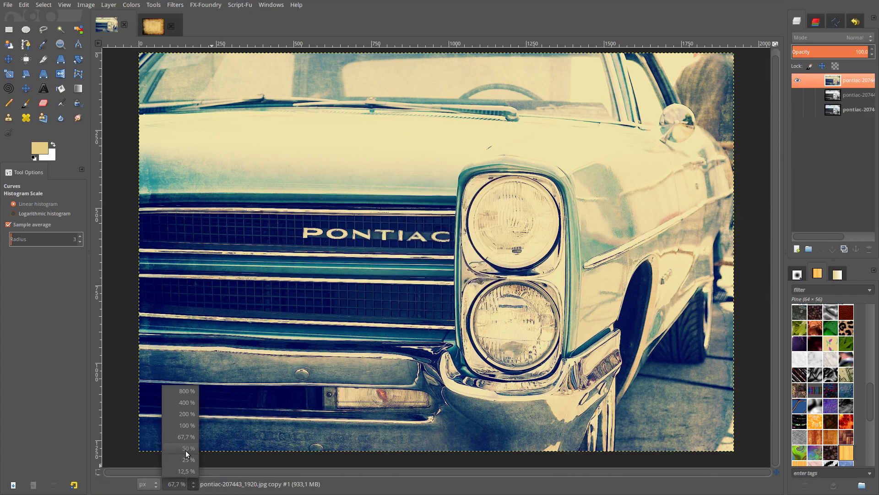
left_click(188, 448)
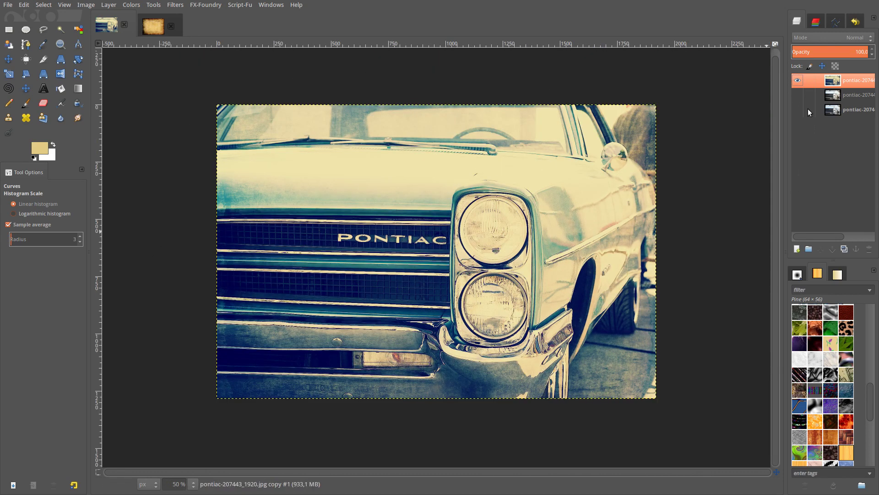
left_click(798, 81)
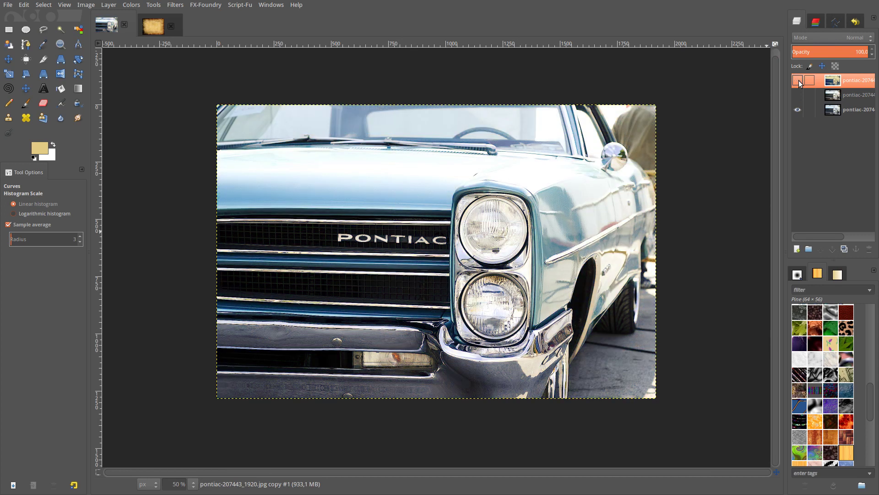
left_click(798, 81)
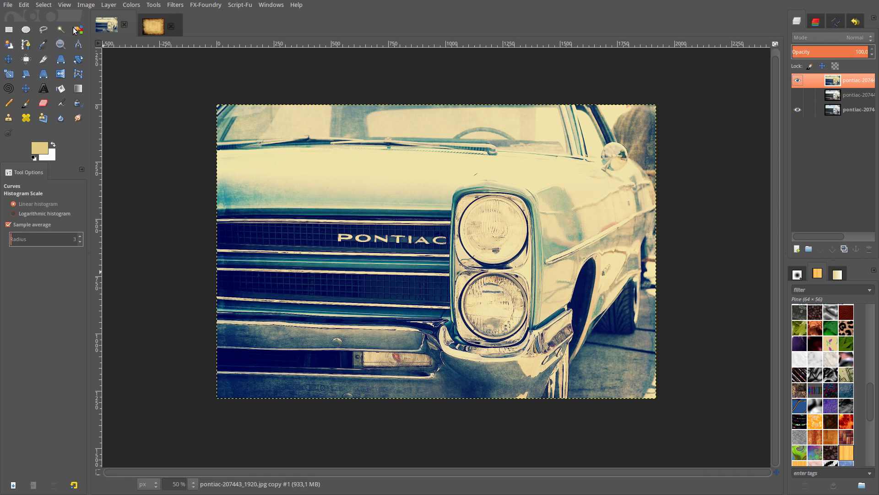
left_click(192, 484)
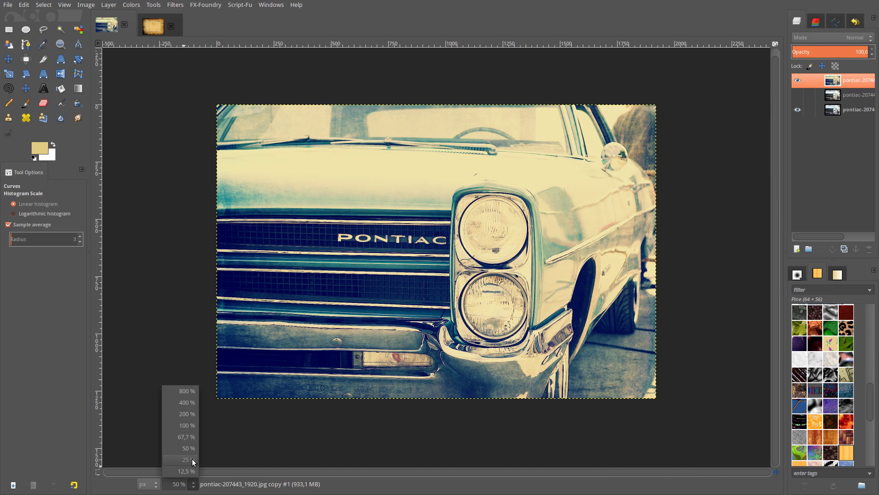
left_click(190, 430)
key("shift+ctrl+j")
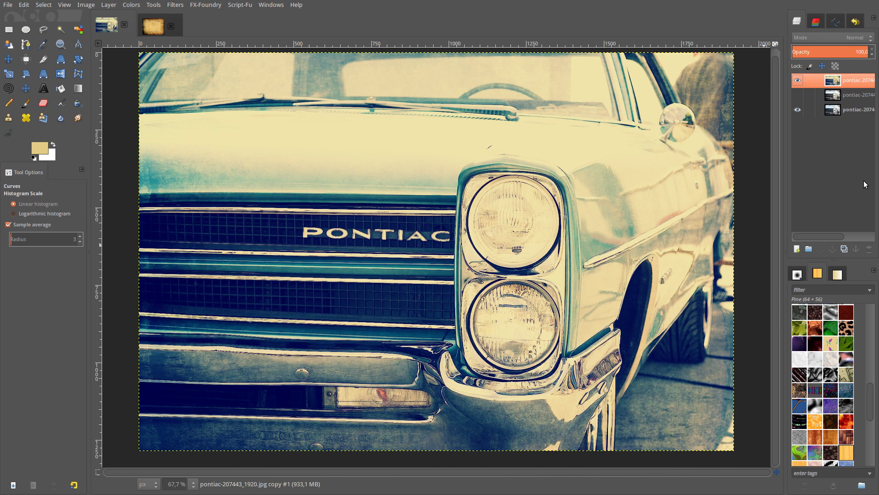
key("F11")
right_click(784, 5)
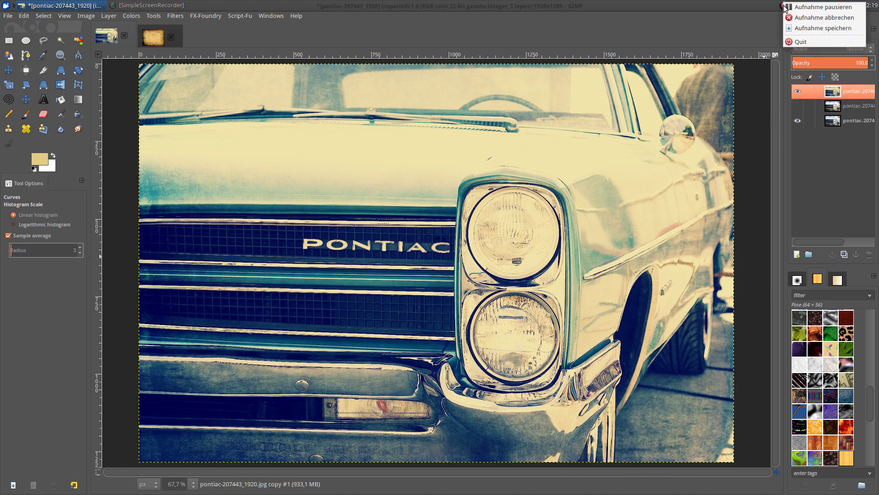